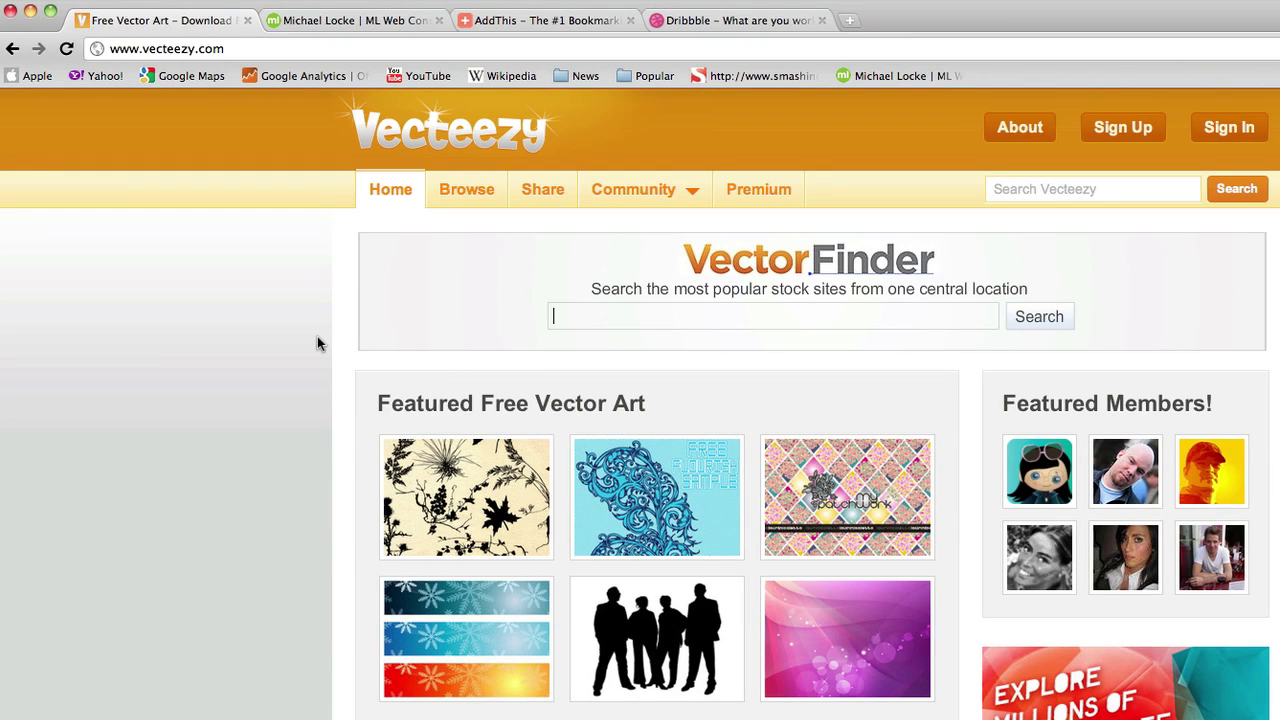
Scroll through the current web page in Google Chrome.
scroll(317, 343, "down", 10)
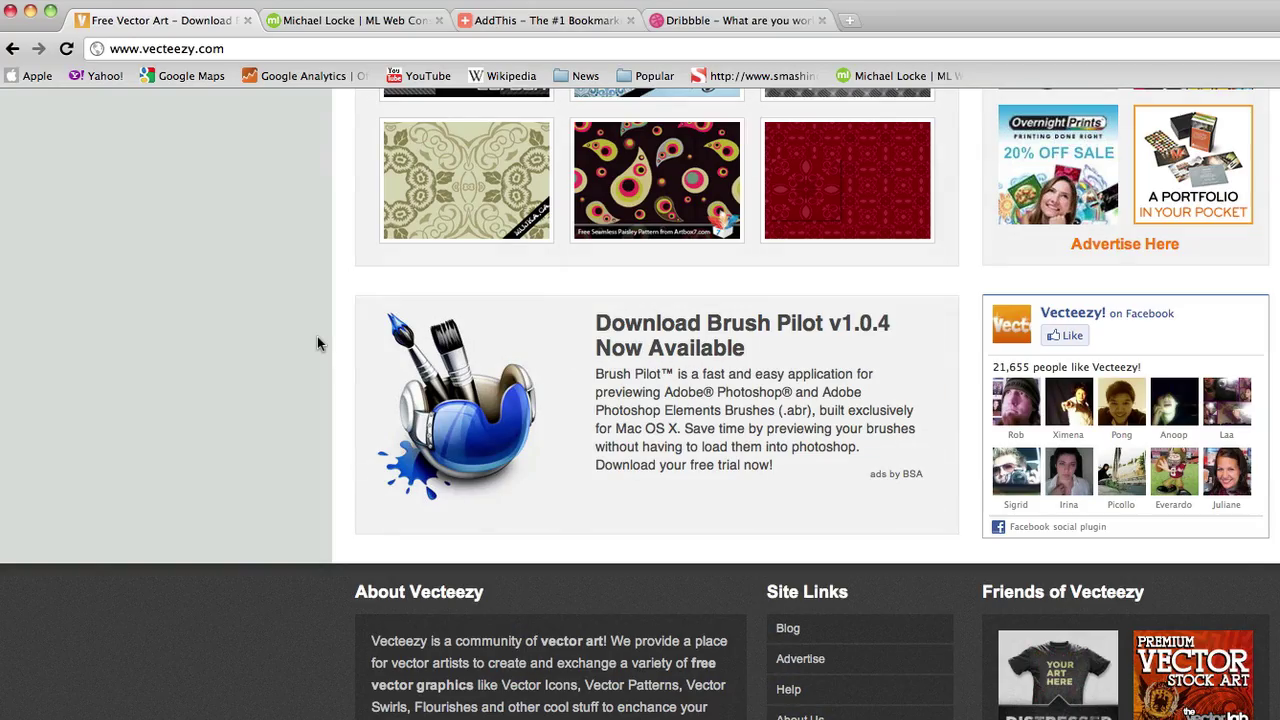
scroll(317, 343, "up", 10)
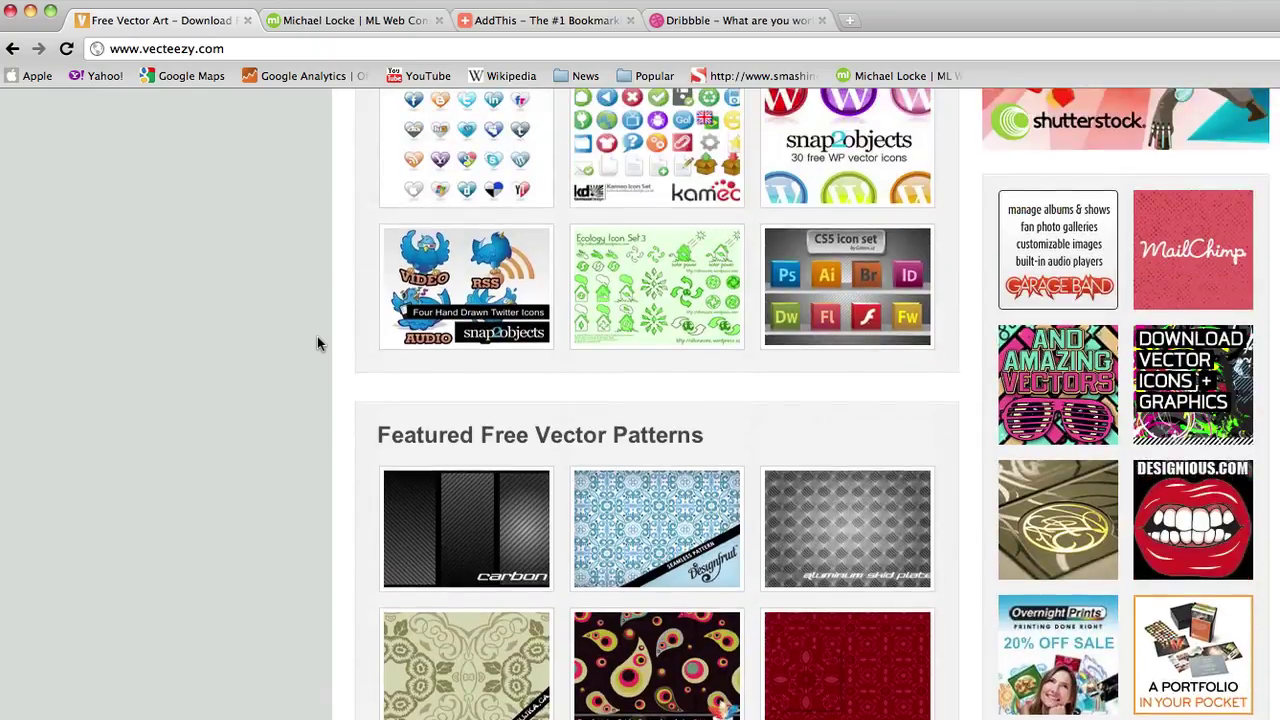
scroll(317, 343, "down", 10)
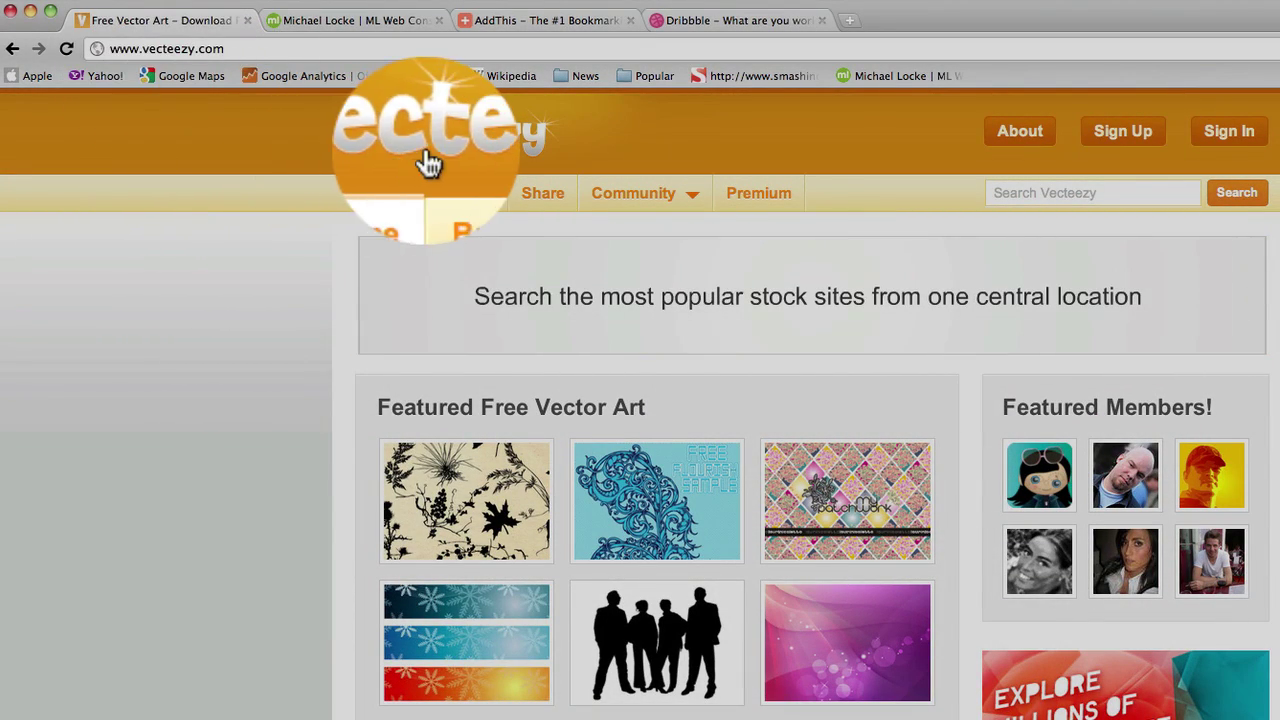
scroll(320, 343, "down", 15)
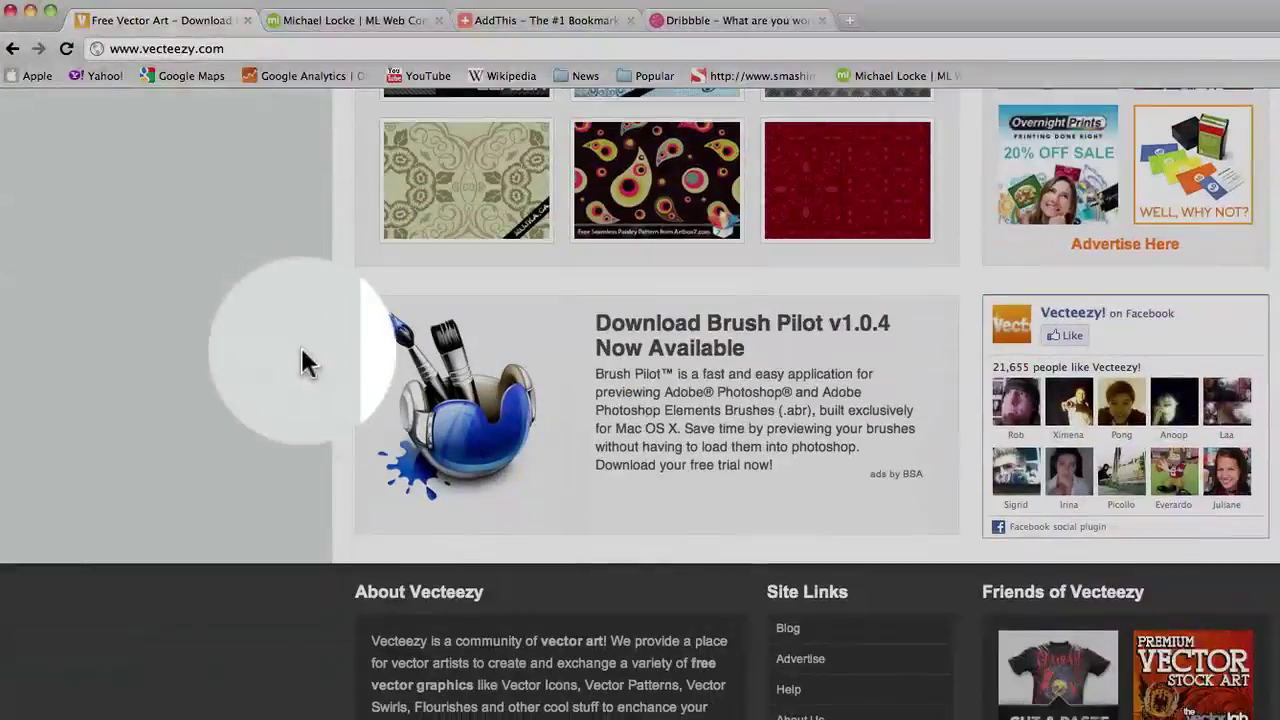
scroll(300, 355, "up", 2)
scroll(274, 650, "down", 2)
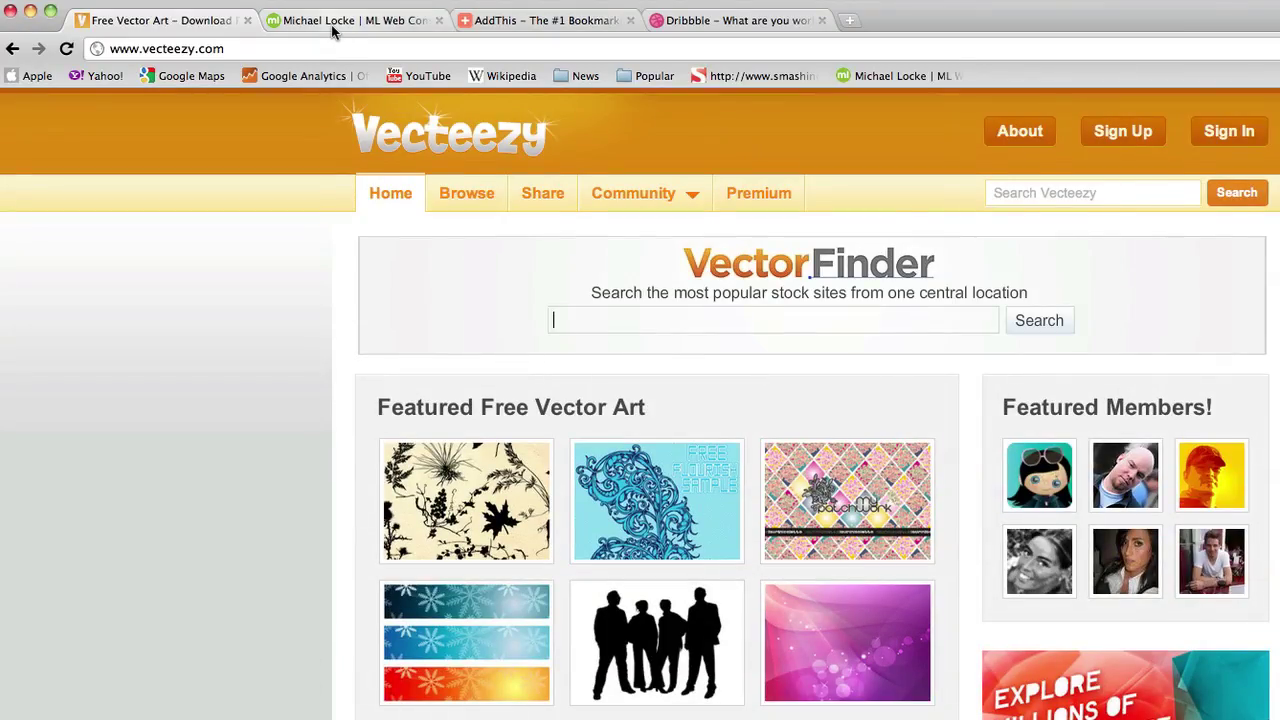
Browse the portfolio, AddThis and Dribbble tabs, then bring Photoshop to the front.
left_click(331, 24)
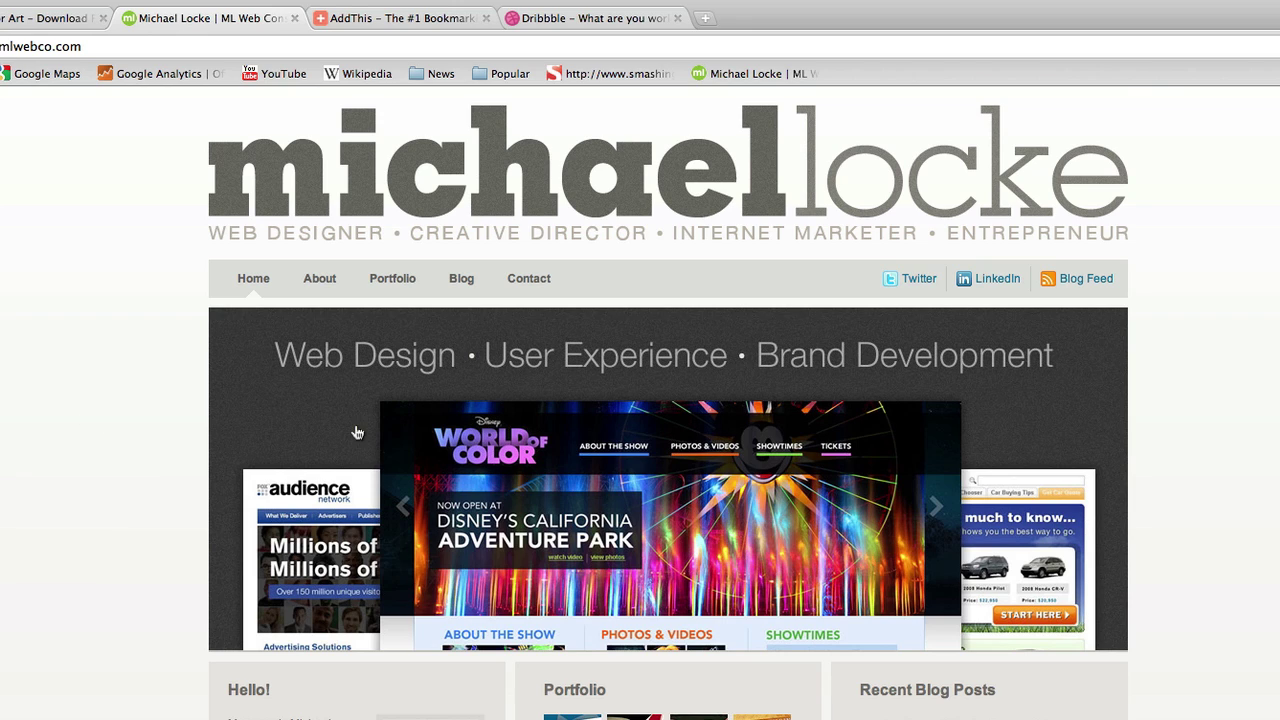
left_click(383, 22)
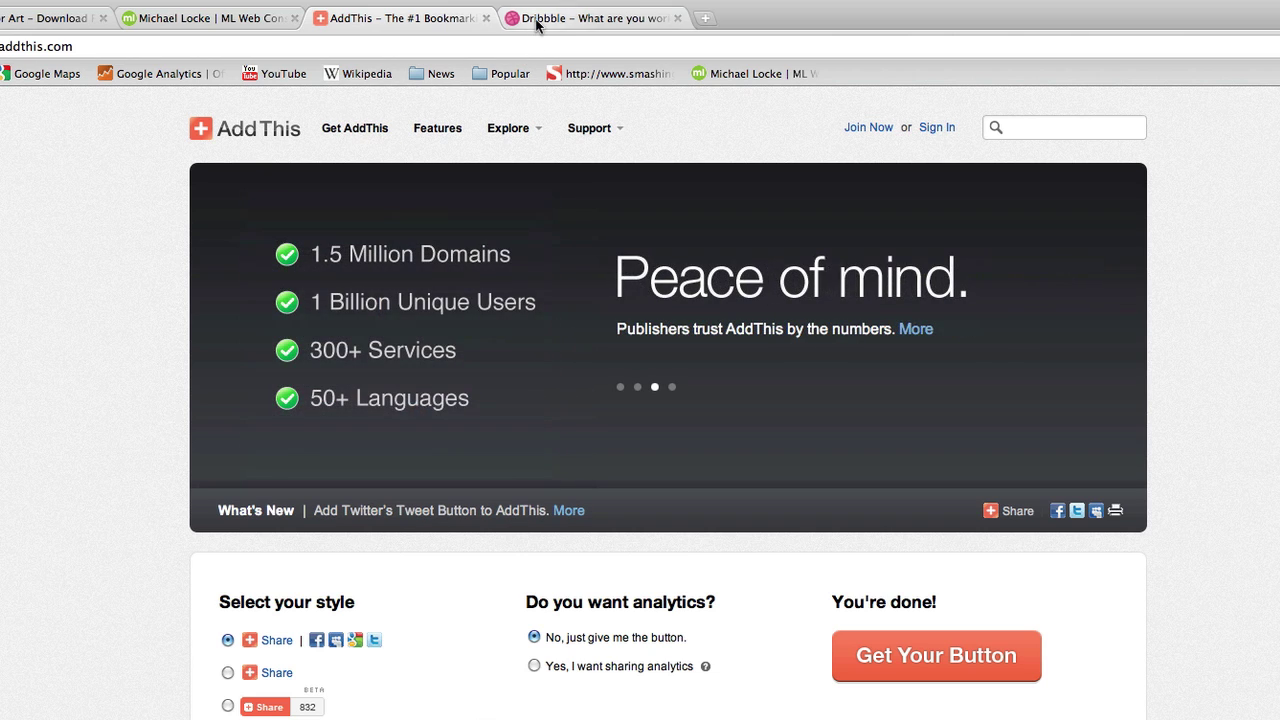
left_click(521, 28)
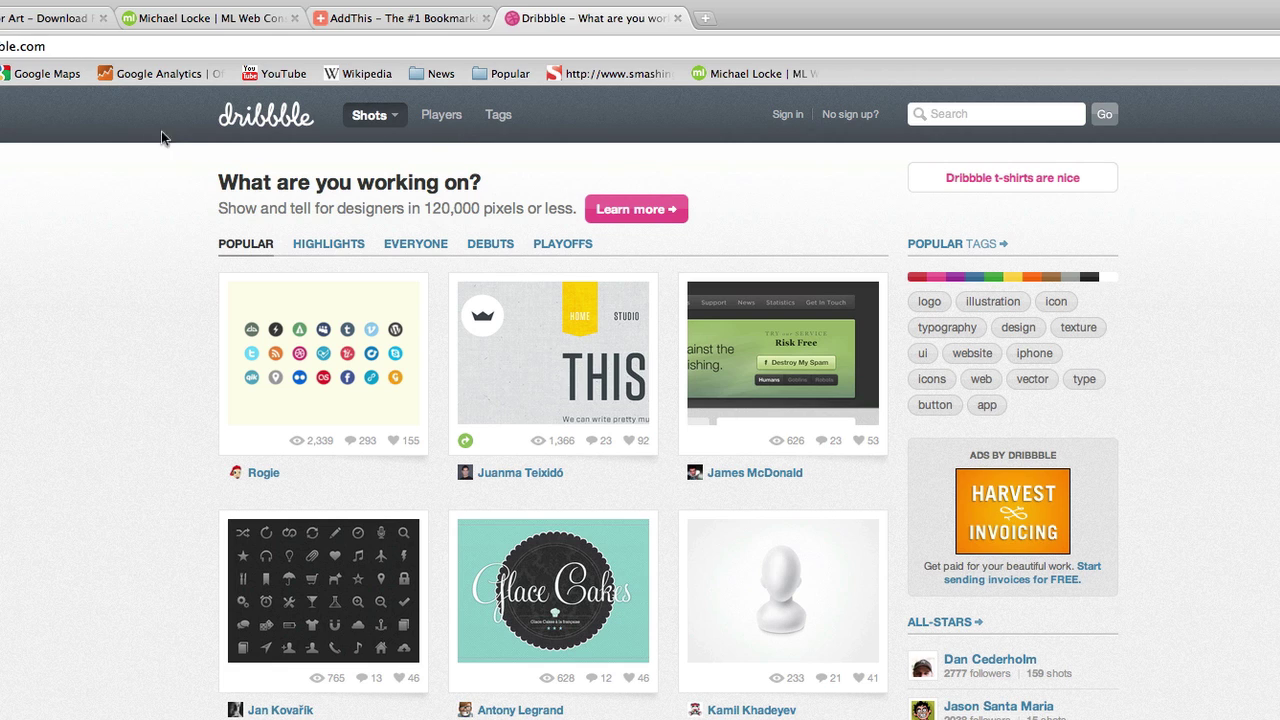
key("super+Tab")
key("super+Tab")
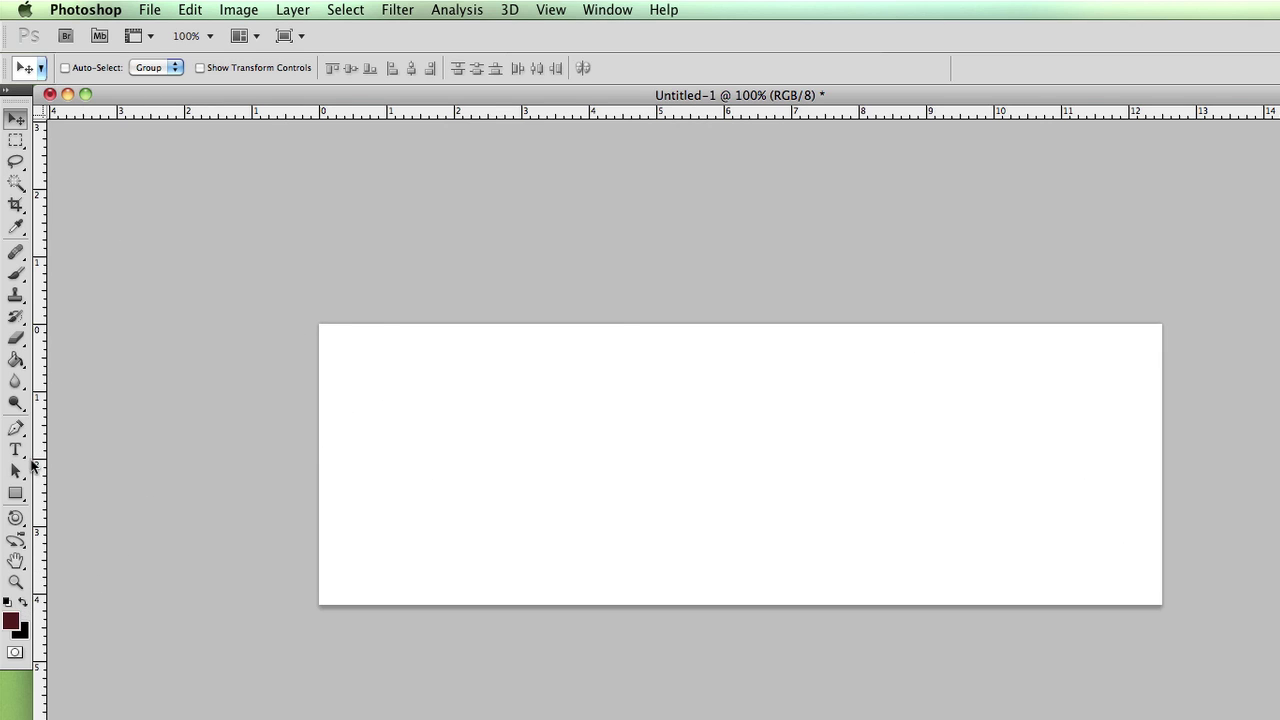
Paint-bucket the Untitled-1 canvas solid dark maroon, then return to the Move tool.
left_click(15, 360)
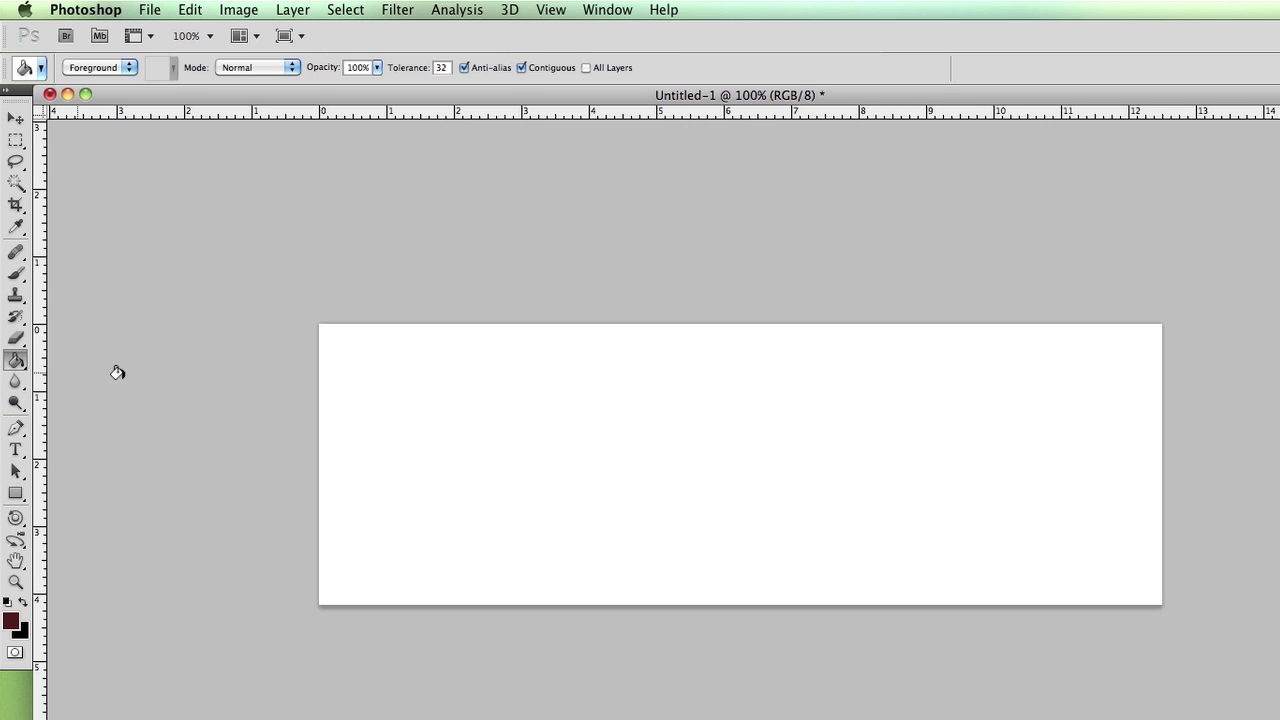
left_click(572, 421)
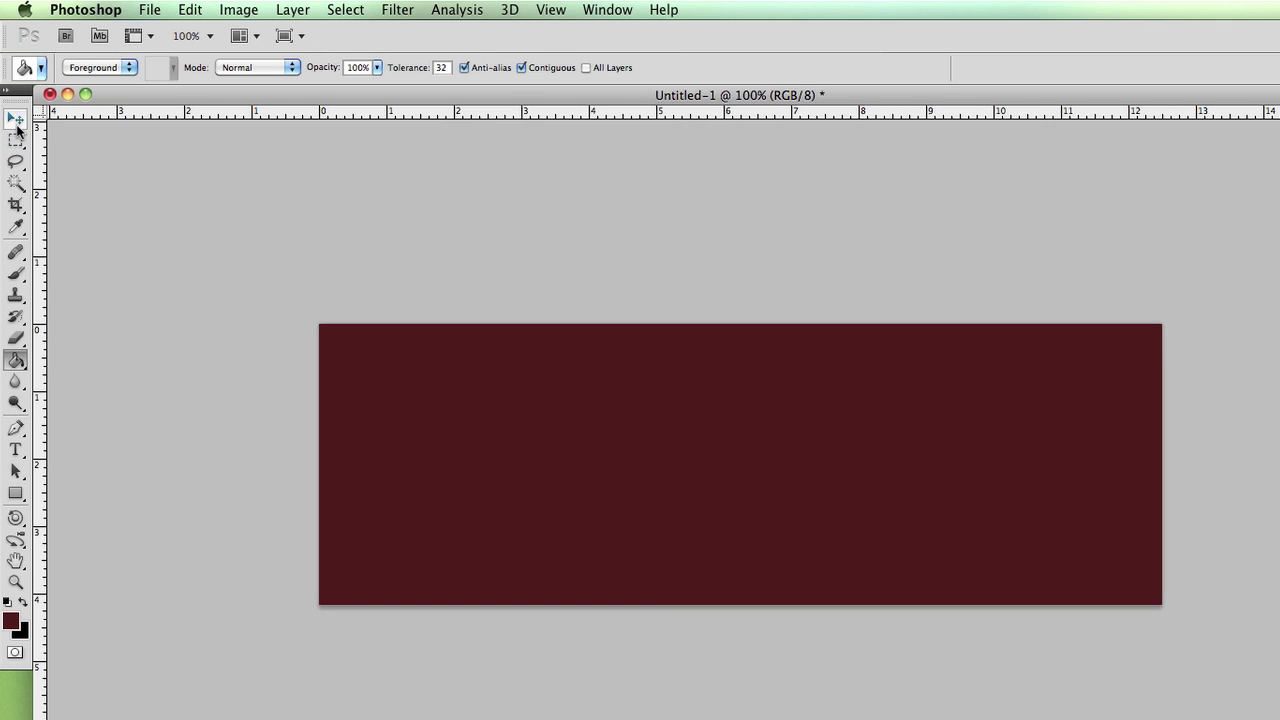
left_click(16, 121)
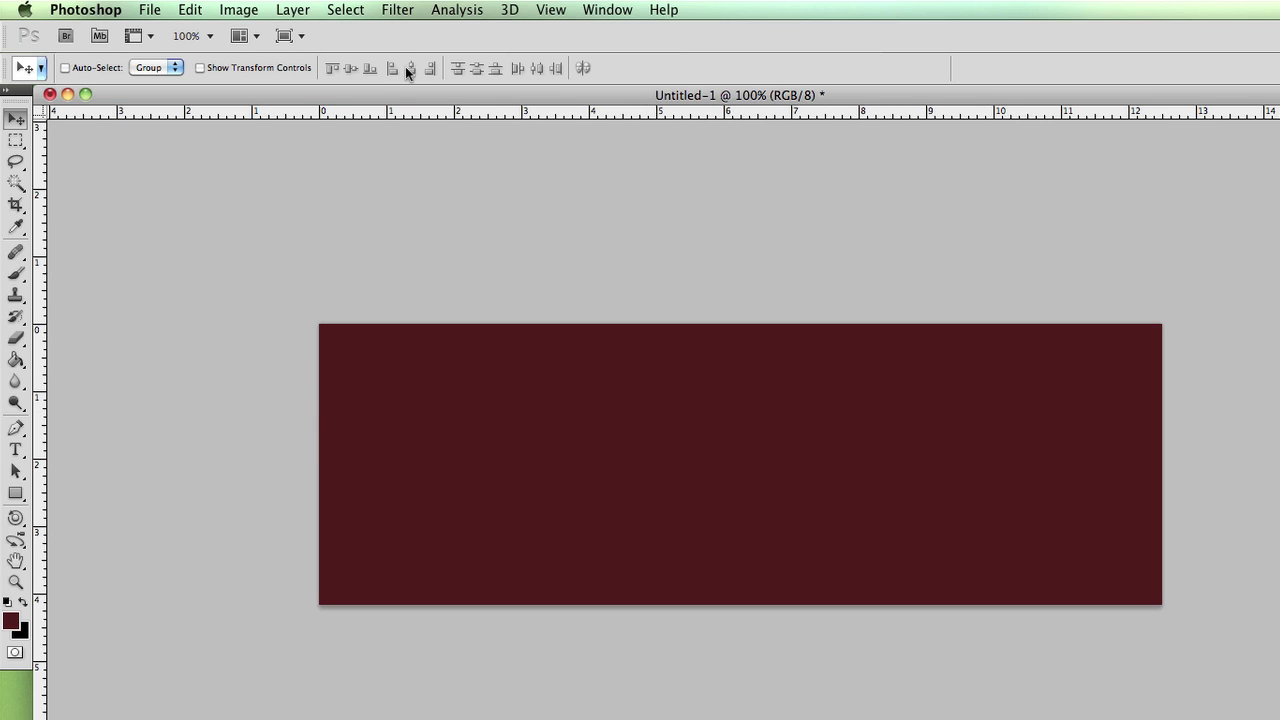
Apply Filter > Noise > Add Noise at 7% Uniform to the dark red canvas.
left_click(396, 12)
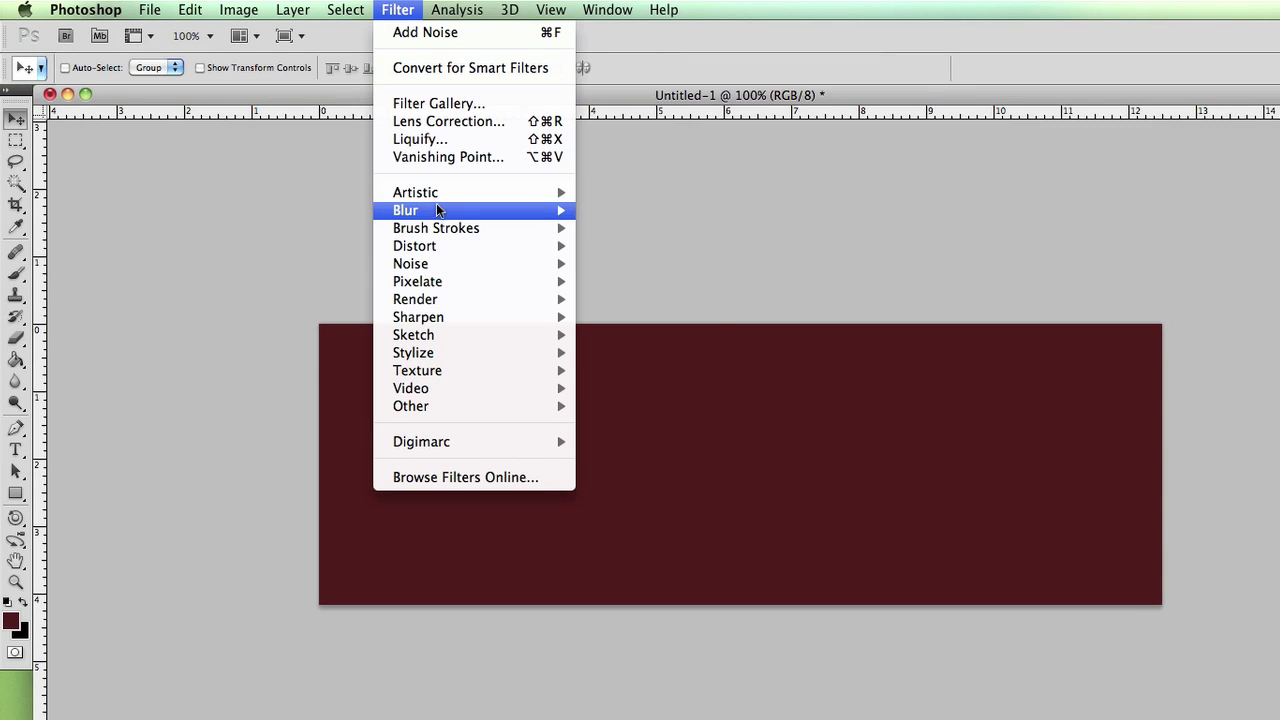
mouse_move(452, 264)
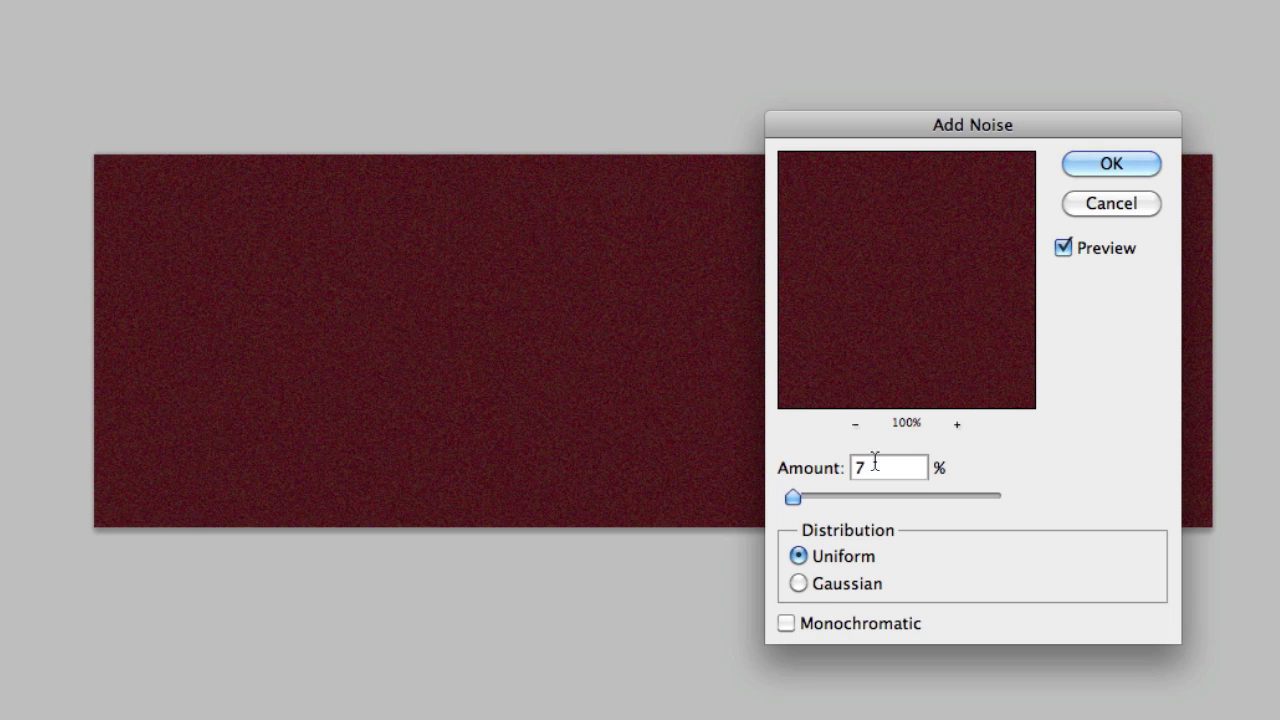
left_click(844, 472)
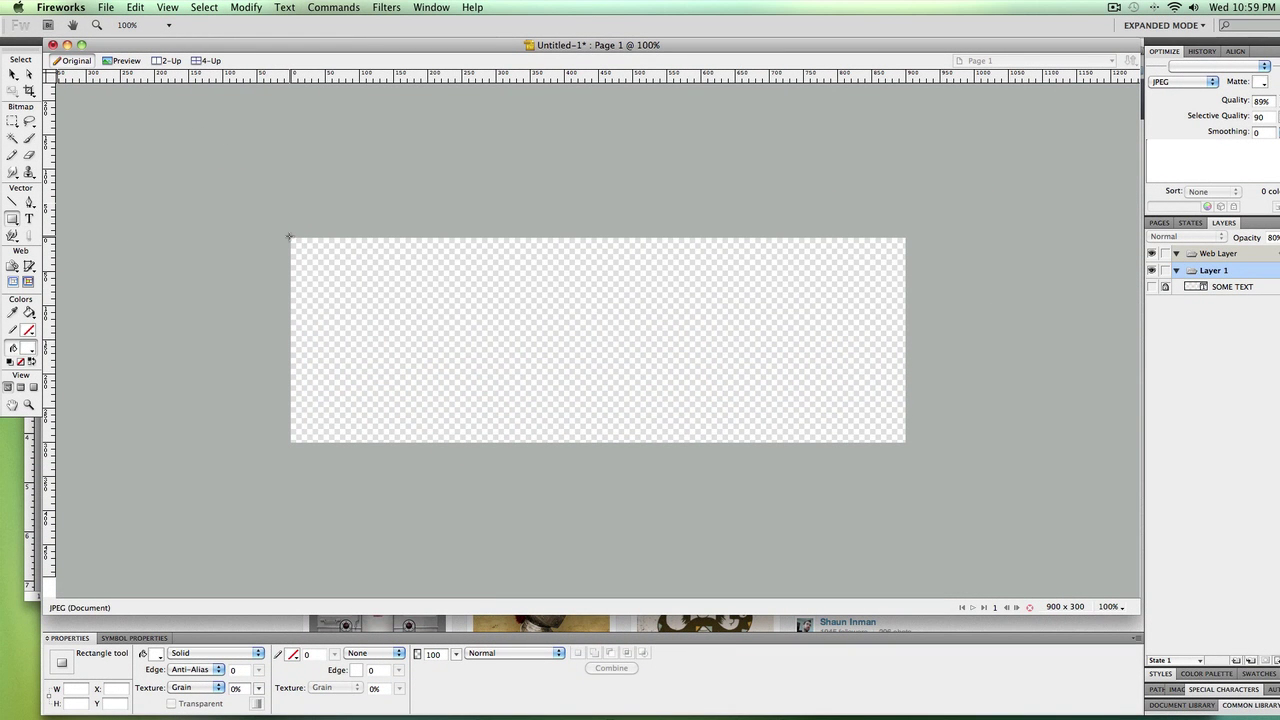
Draw a rectangle covering the 900 x 300 banner and give it a linear gradient fill.
left_click_drag(291, 236, 913, 447)
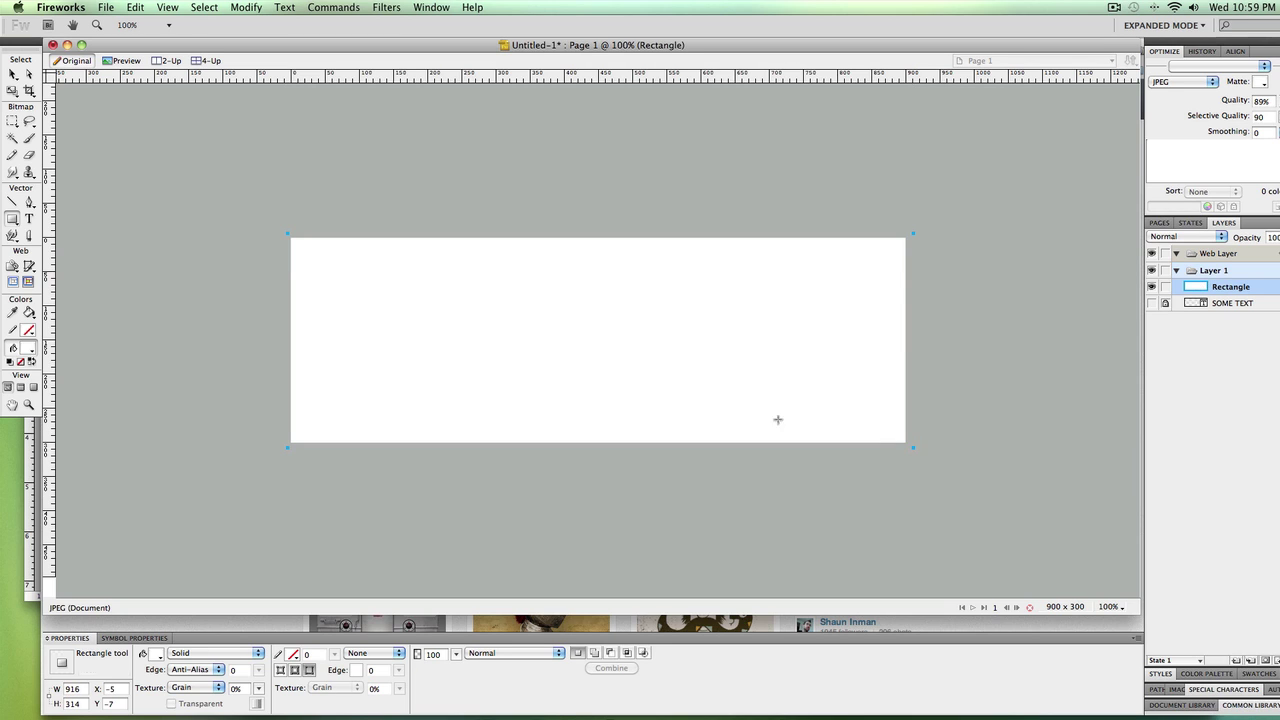
left_click(204, 659)
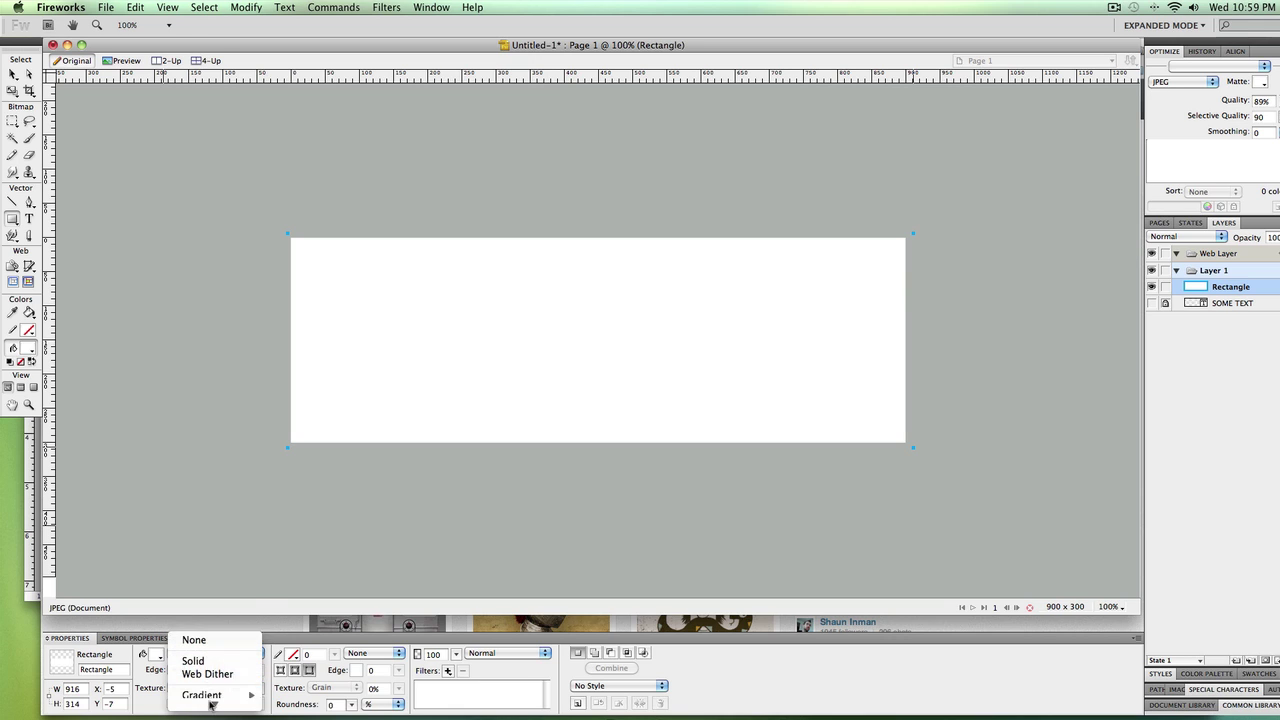
mouse_move(232, 668)
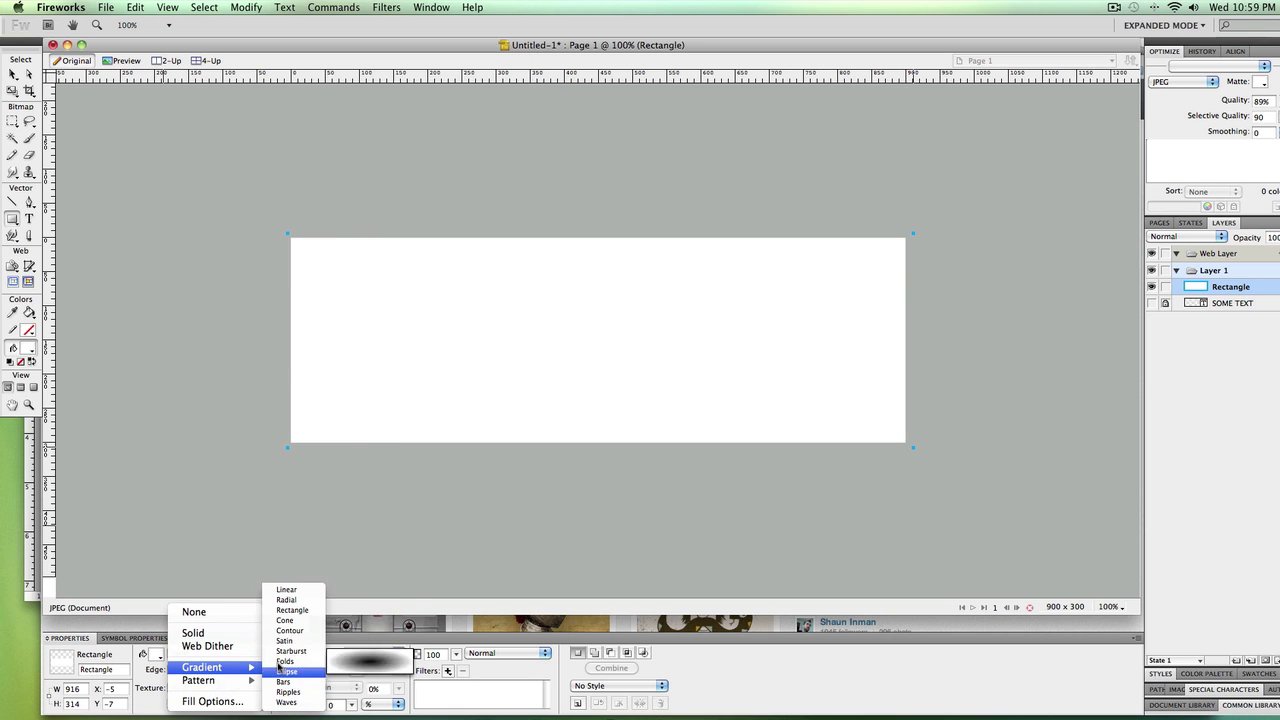
left_click(285, 590)
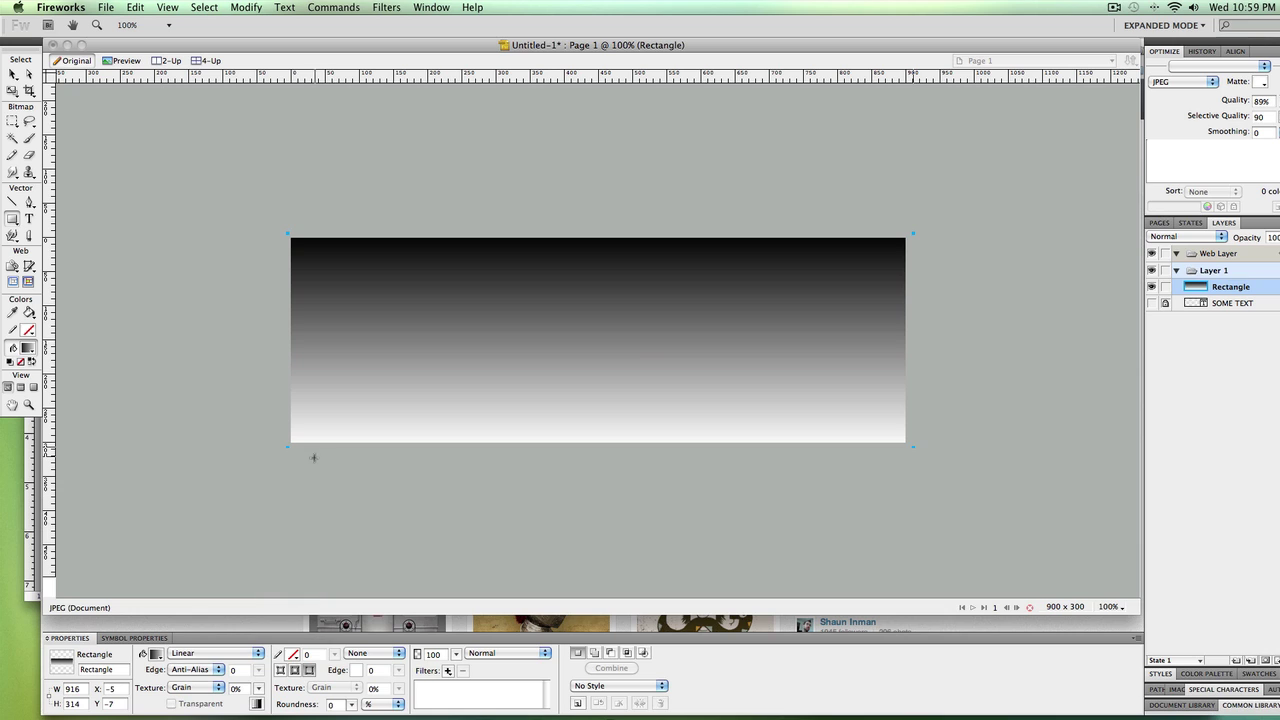
Set the gradient stops to dark grey #333333 and black.
left_click(156, 654)
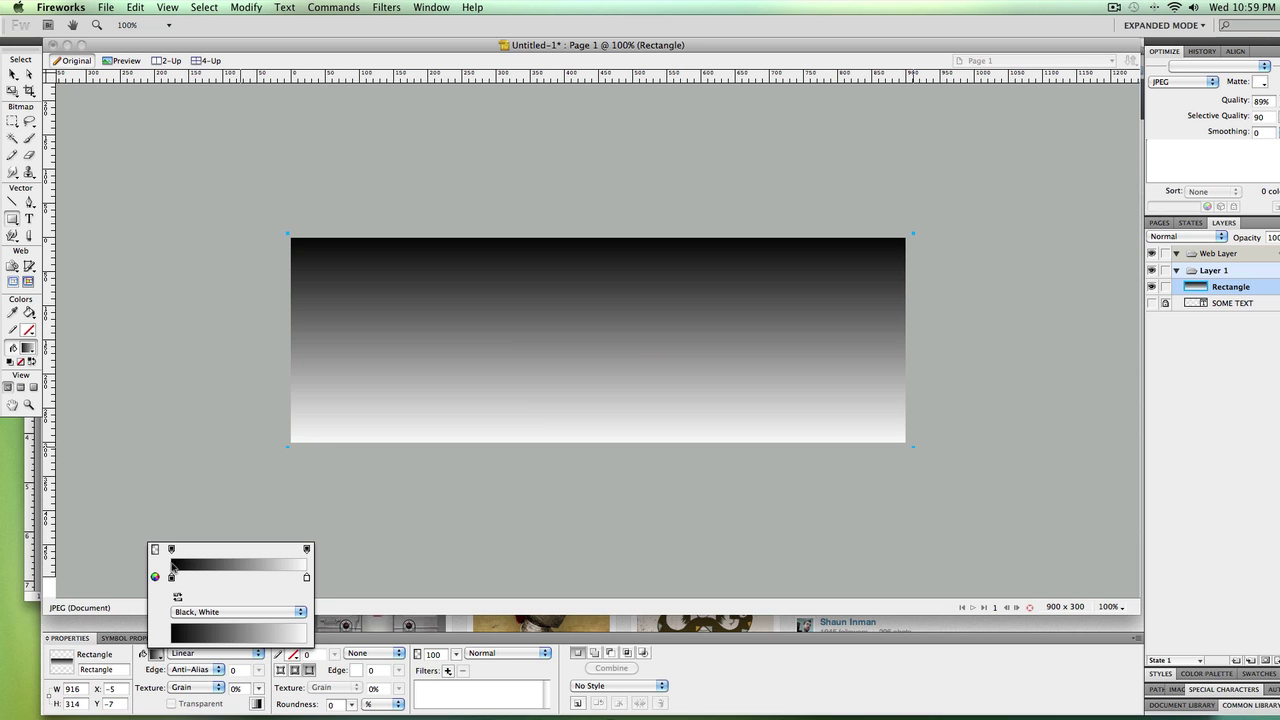
left_click(173, 580)
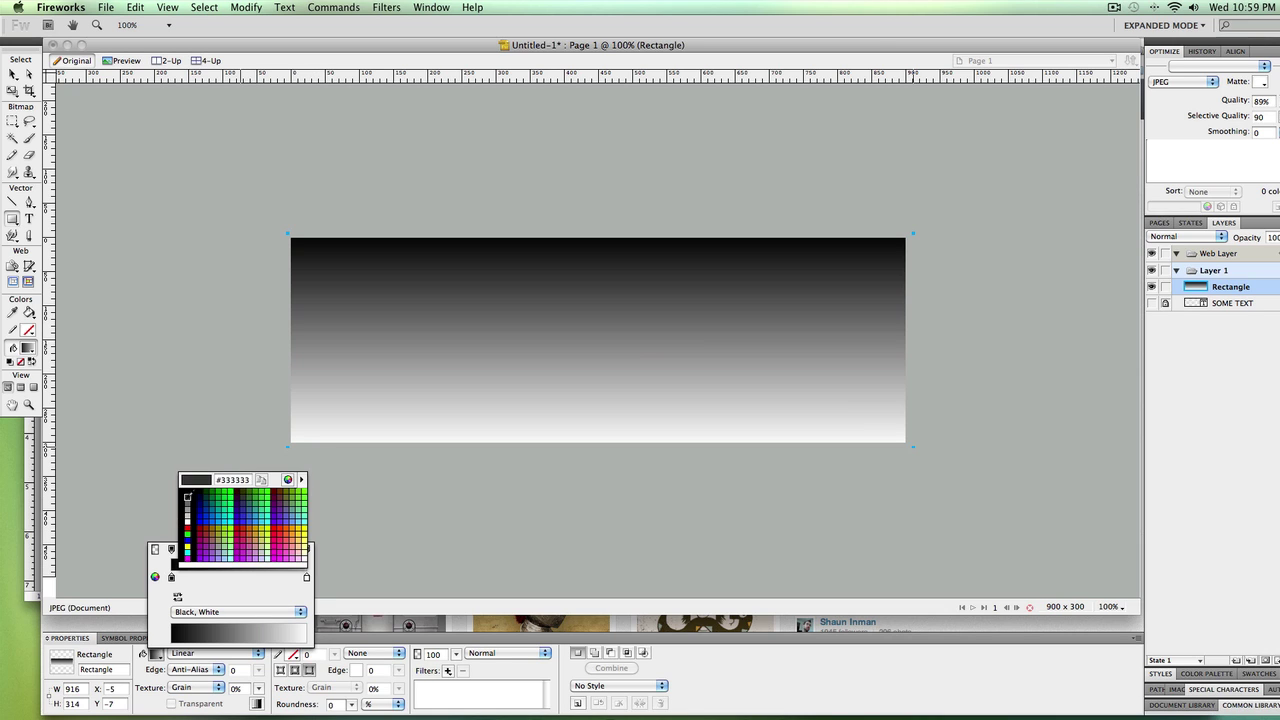
left_click(186, 501)
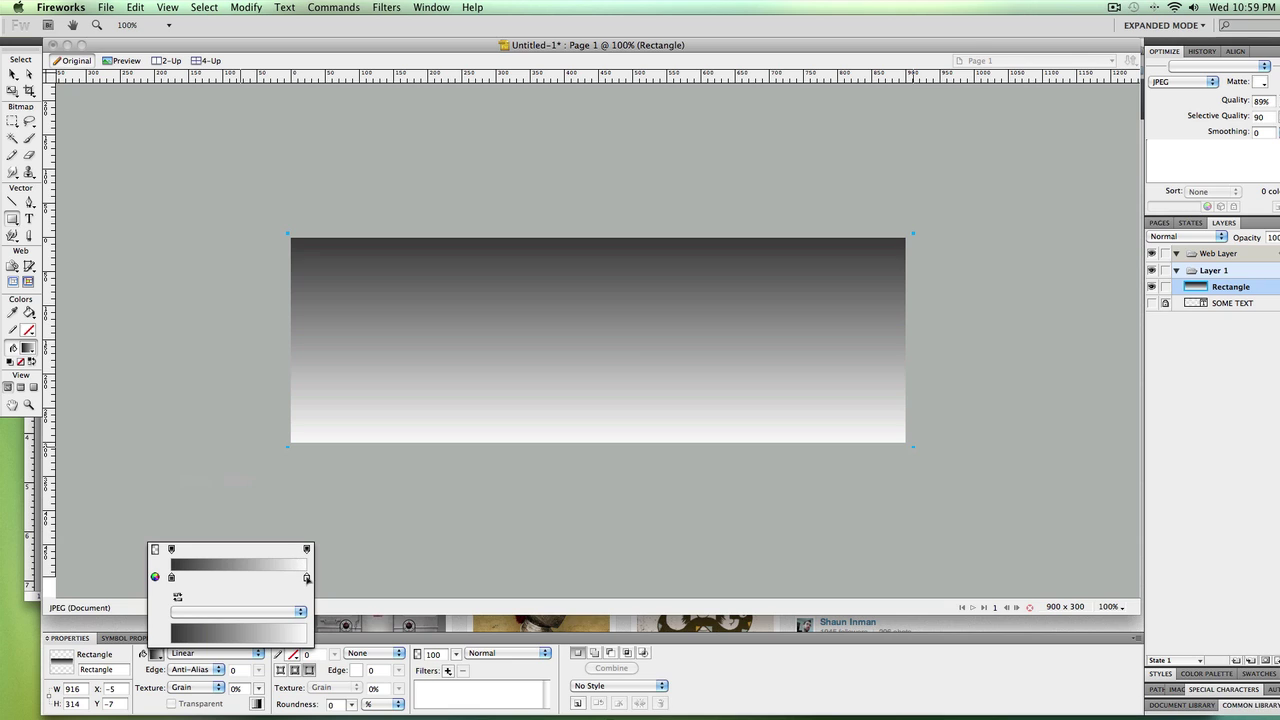
left_click(306, 578)
left_click(317, 551)
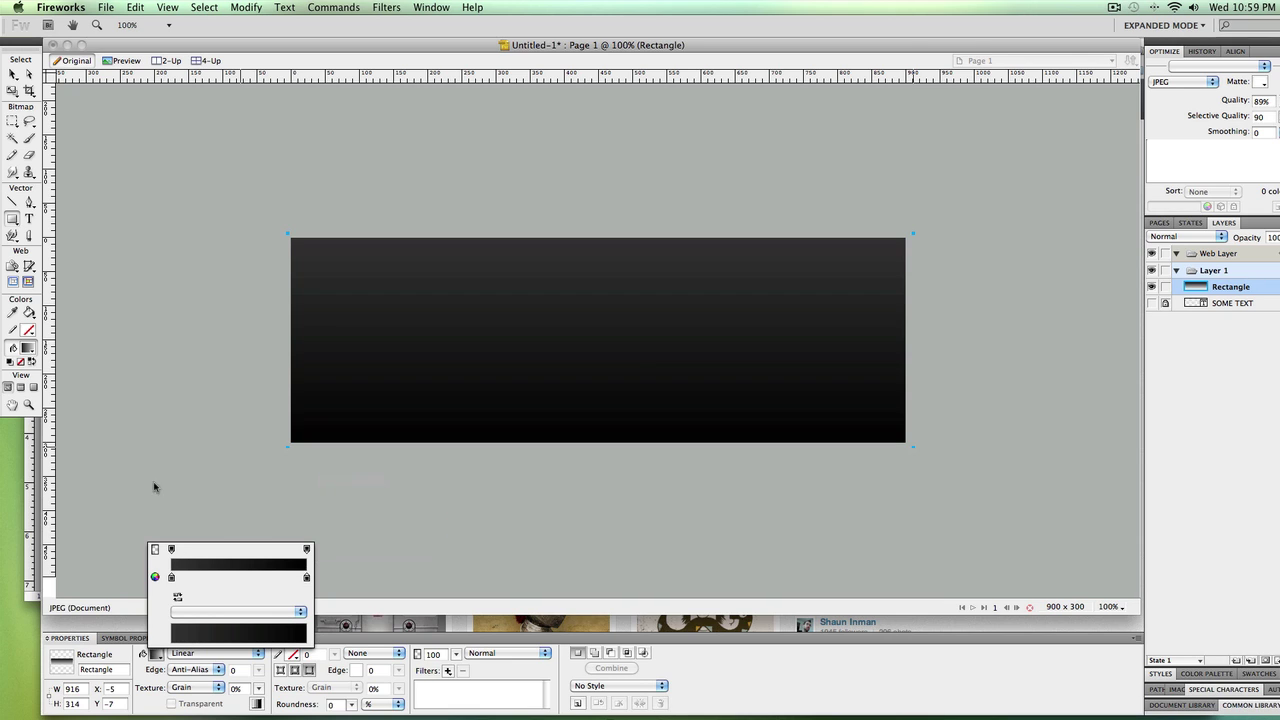
left_click(72, 111)
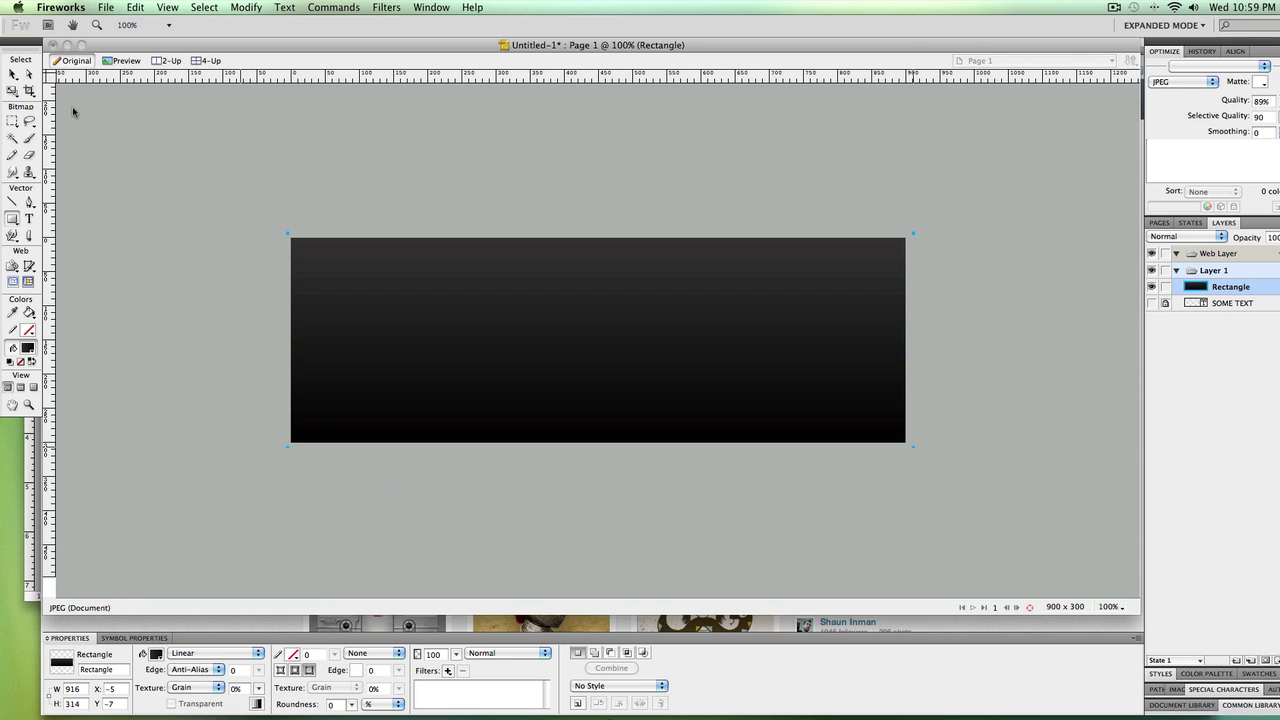
Nudge the rectangle flush with the canvas corner and deselect it.
left_click(12, 73)
left_click_drag(423, 300, 426, 306)
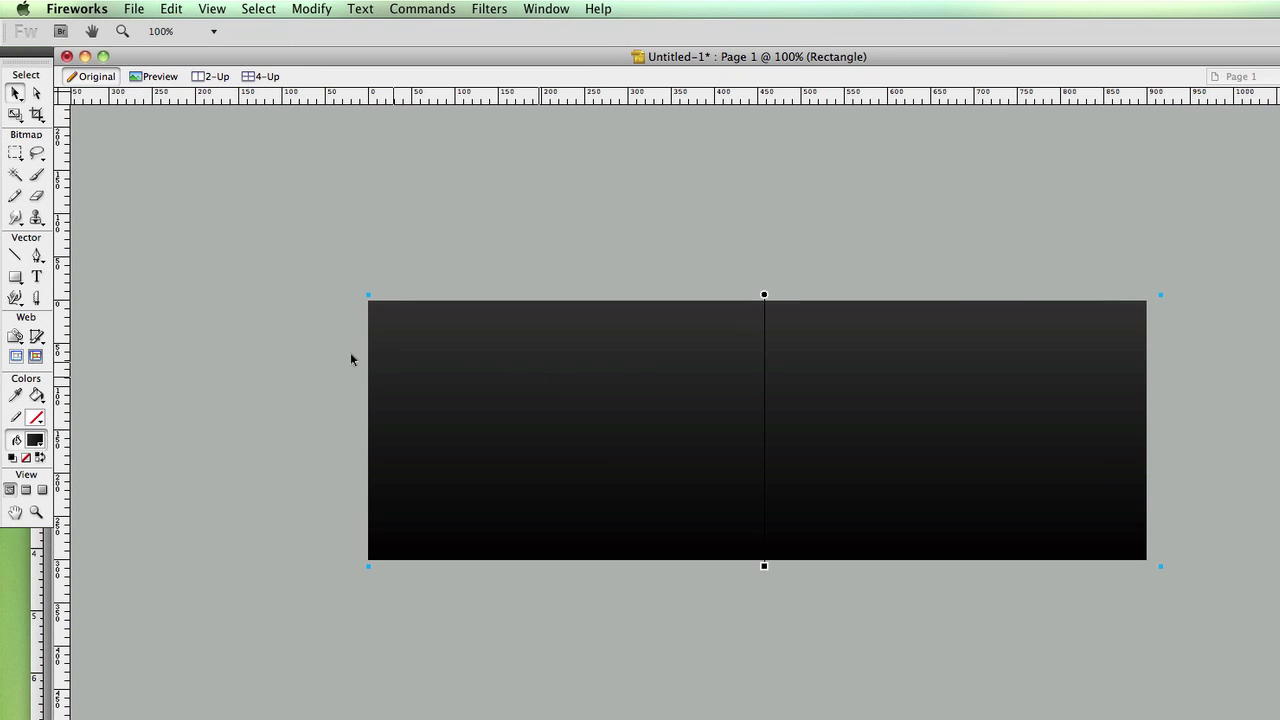
left_click(257, 278)
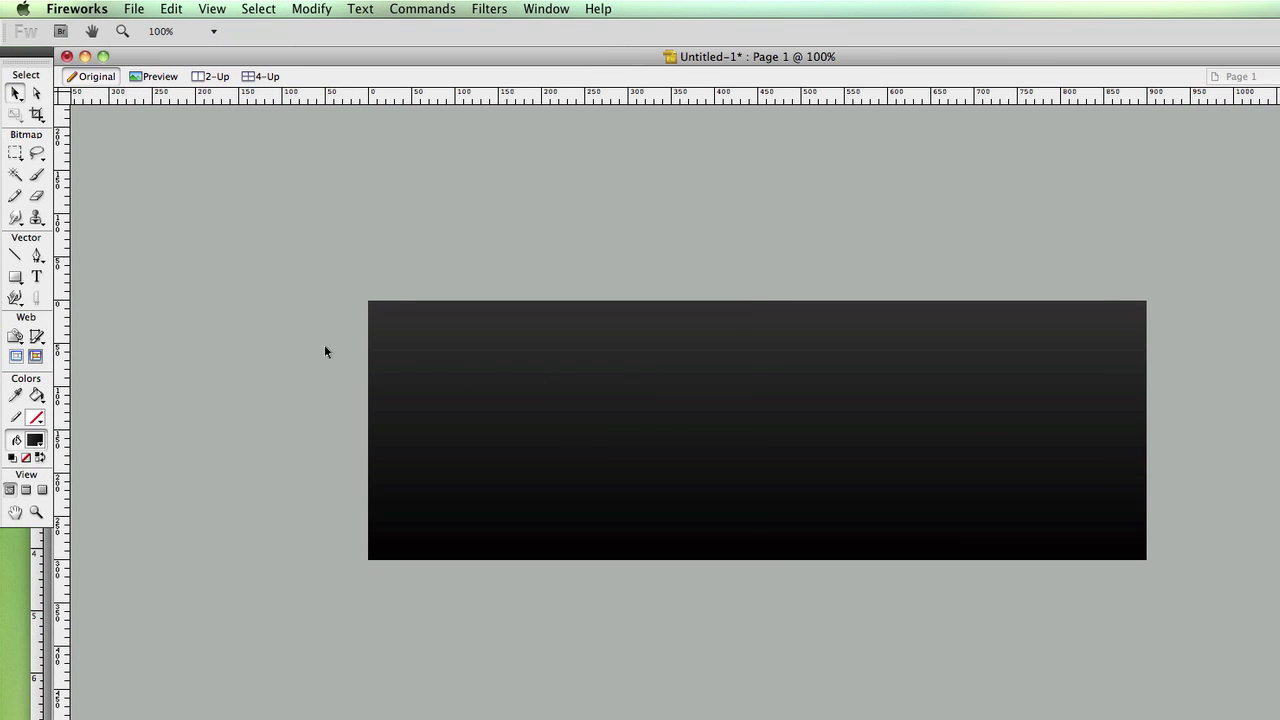
Start Add Noise on the gradient rectangle, accepting its conversion to a bitmap.
left_click(481, 366)
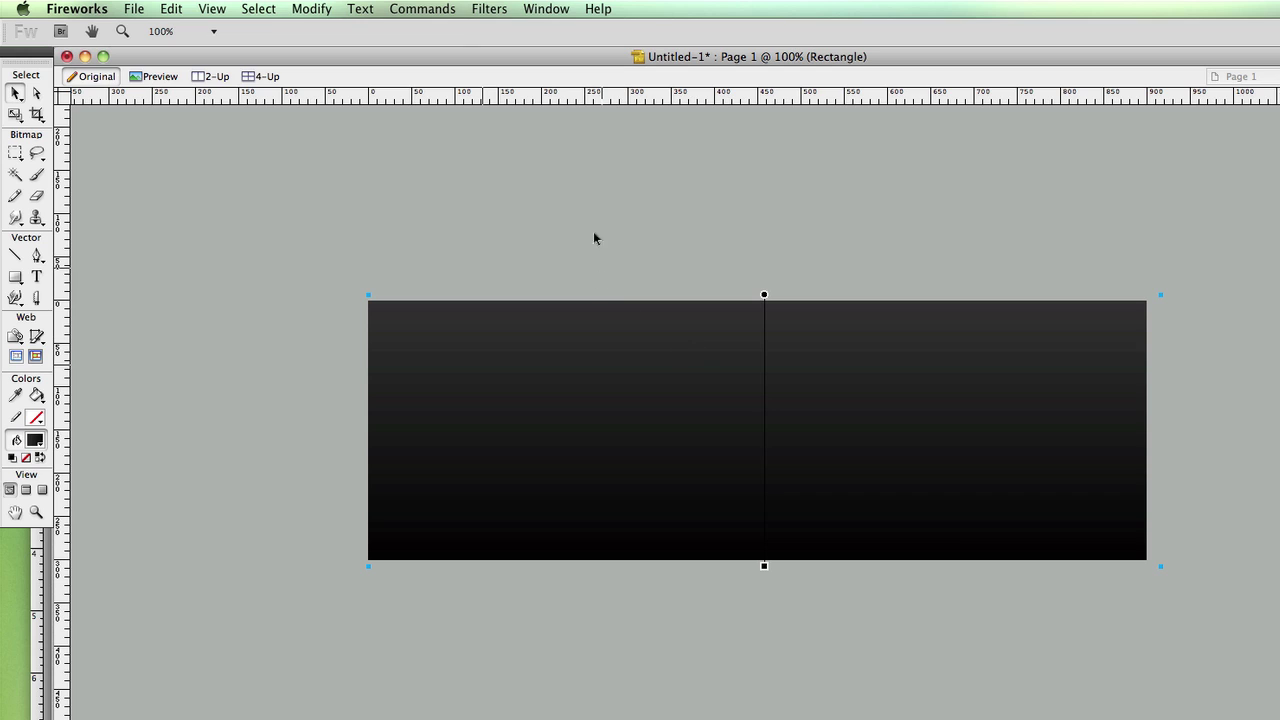
left_click(487, 10)
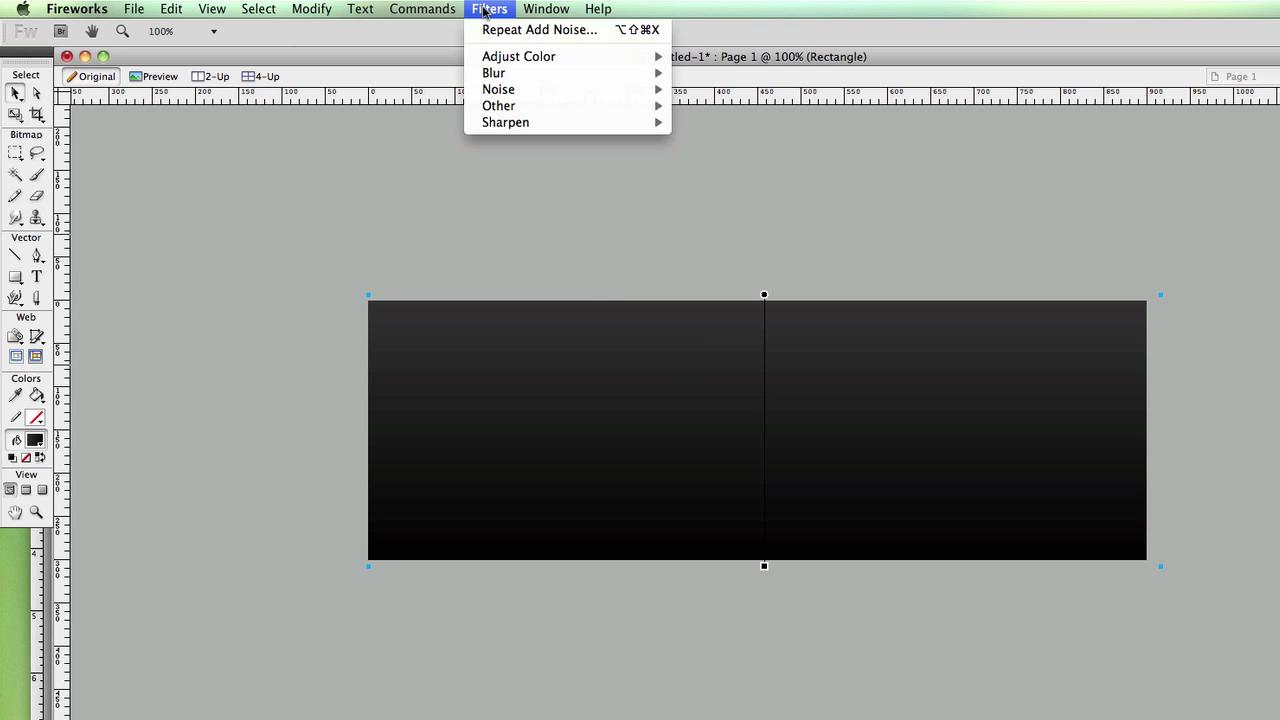
mouse_move(540, 91)
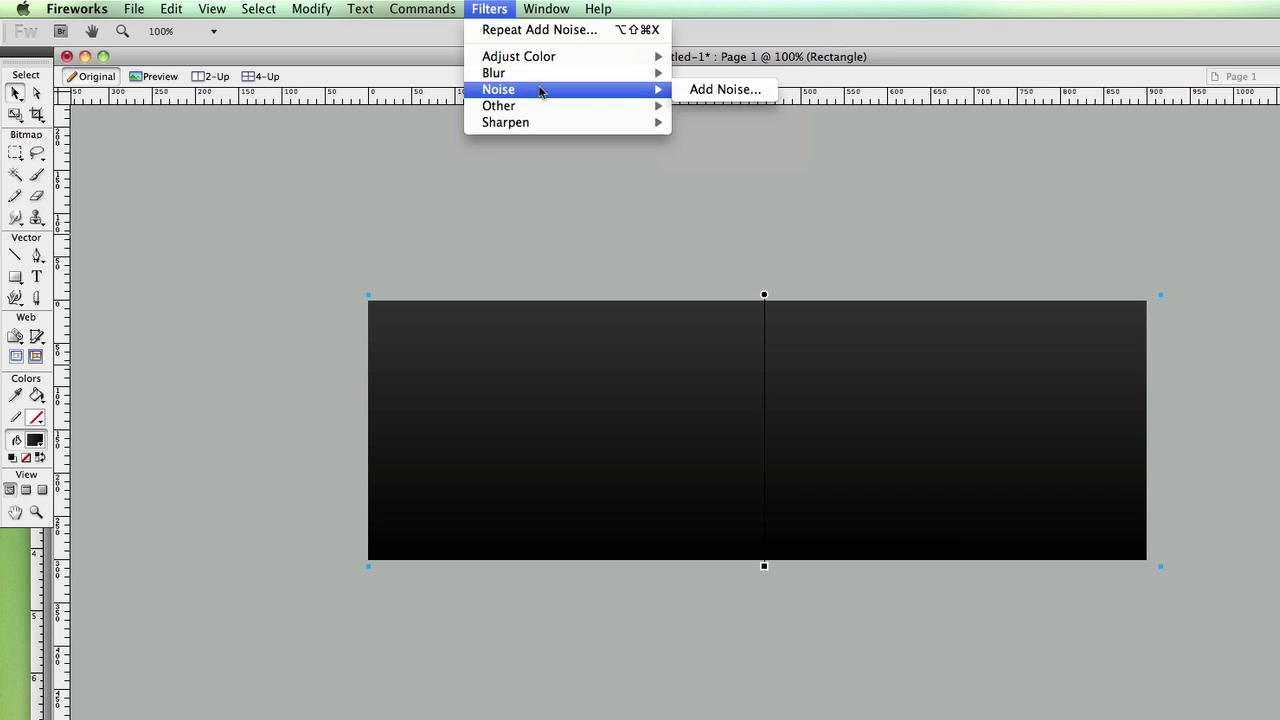
left_click(700, 92)
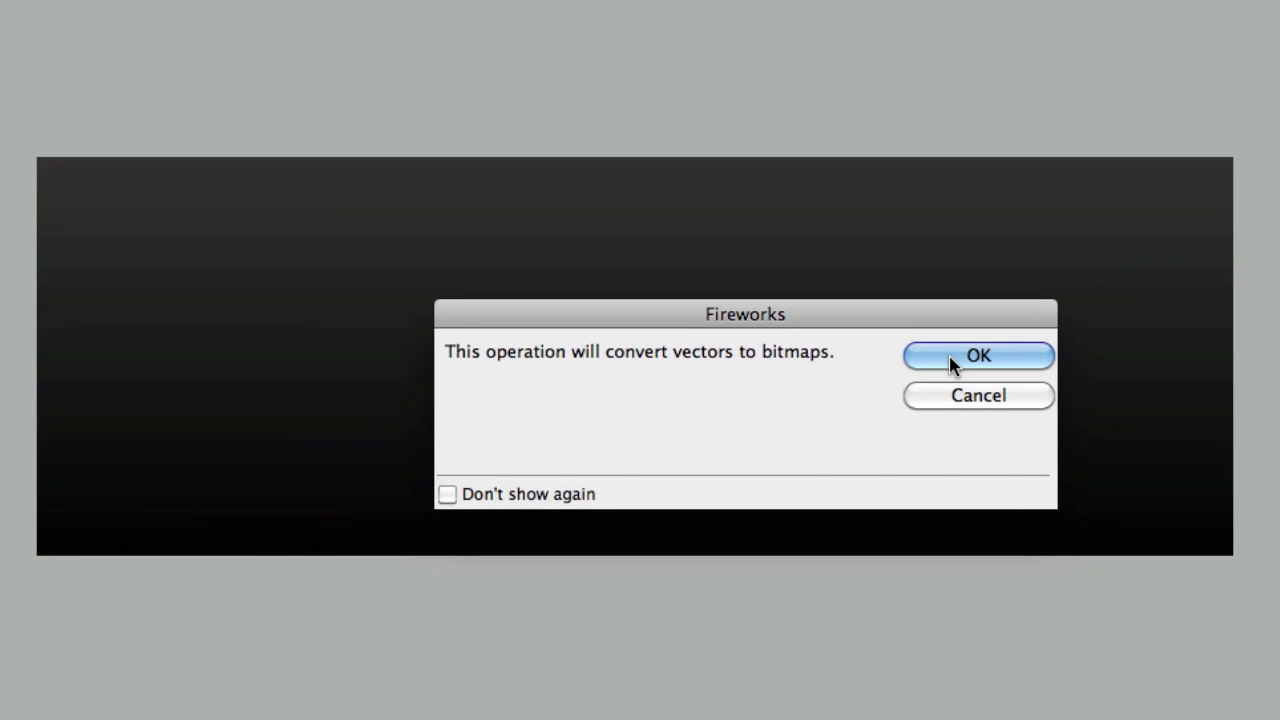
left_click(950, 358)
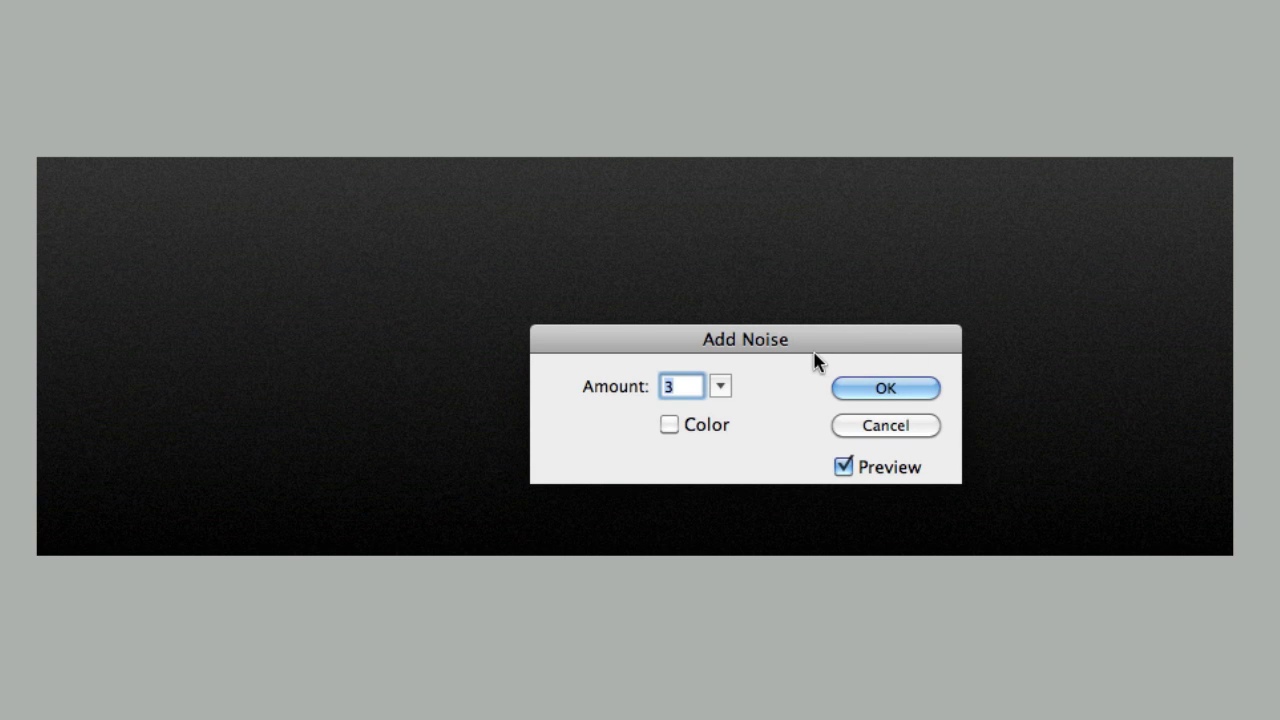
Set the noise amount to 4, apply it, and deselect the banner.
left_click_drag(788, 348, 940, 377)
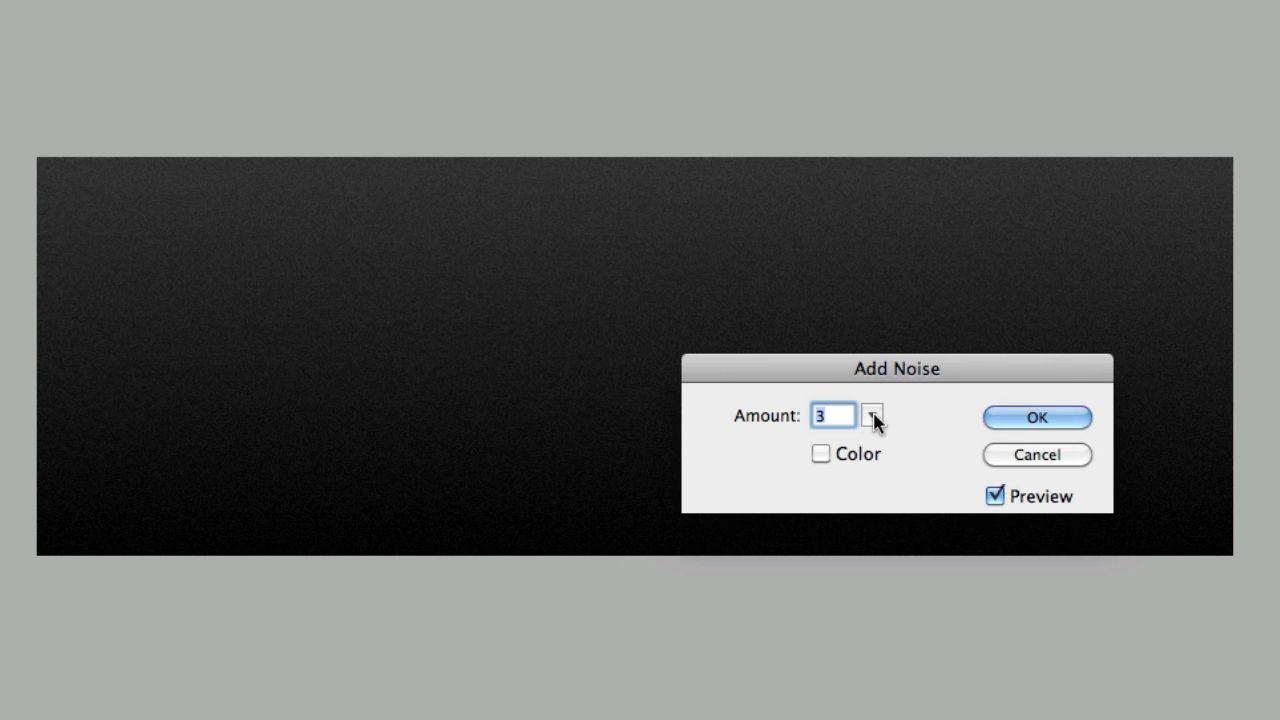
left_click_drag(873, 413, 815, 416)
type("4")
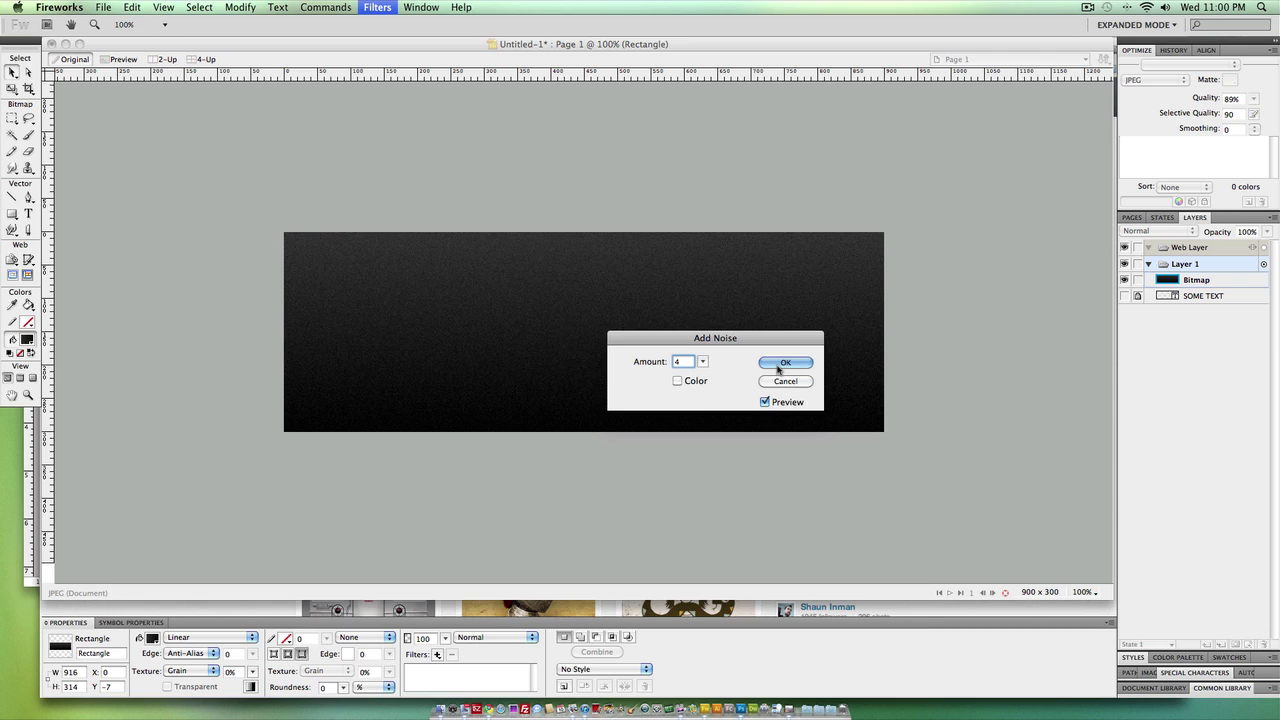
left_click(1037, 417)
left_click(933, 355)
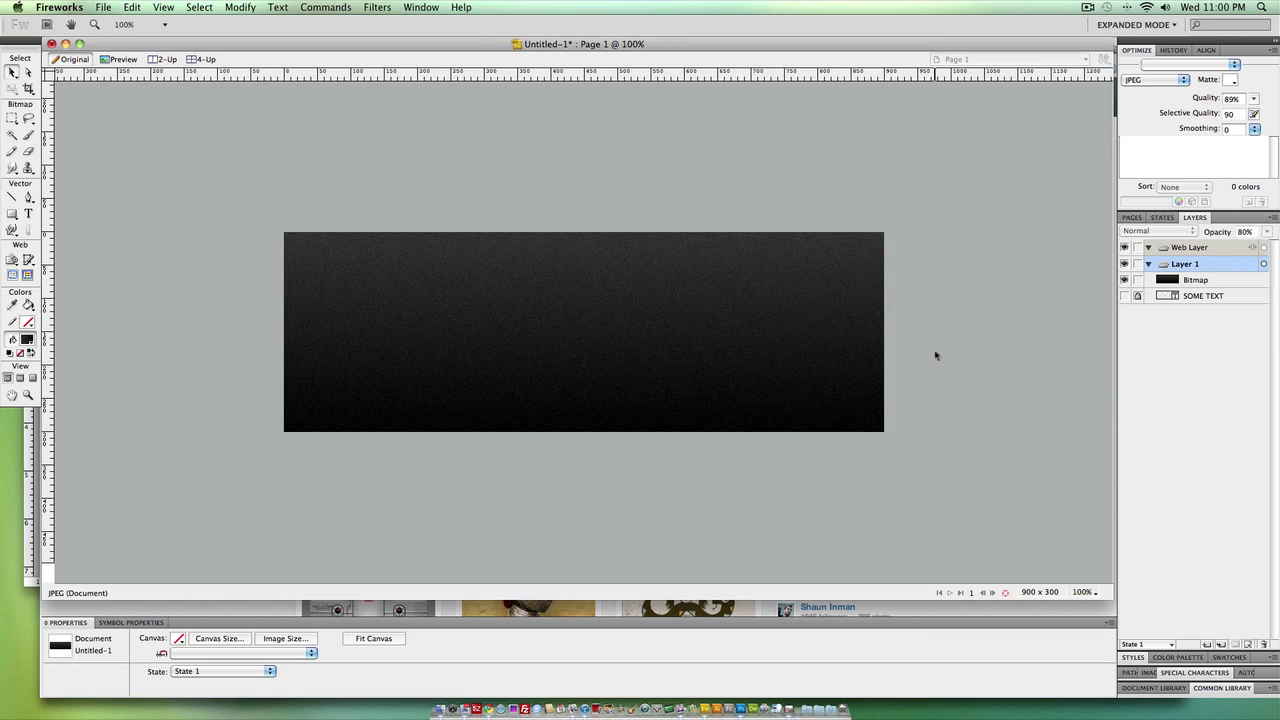
Move the Bitmap layer below the SOME TEXT layer so the light headline shows.
left_click(1225, 296)
left_click(1211, 281)
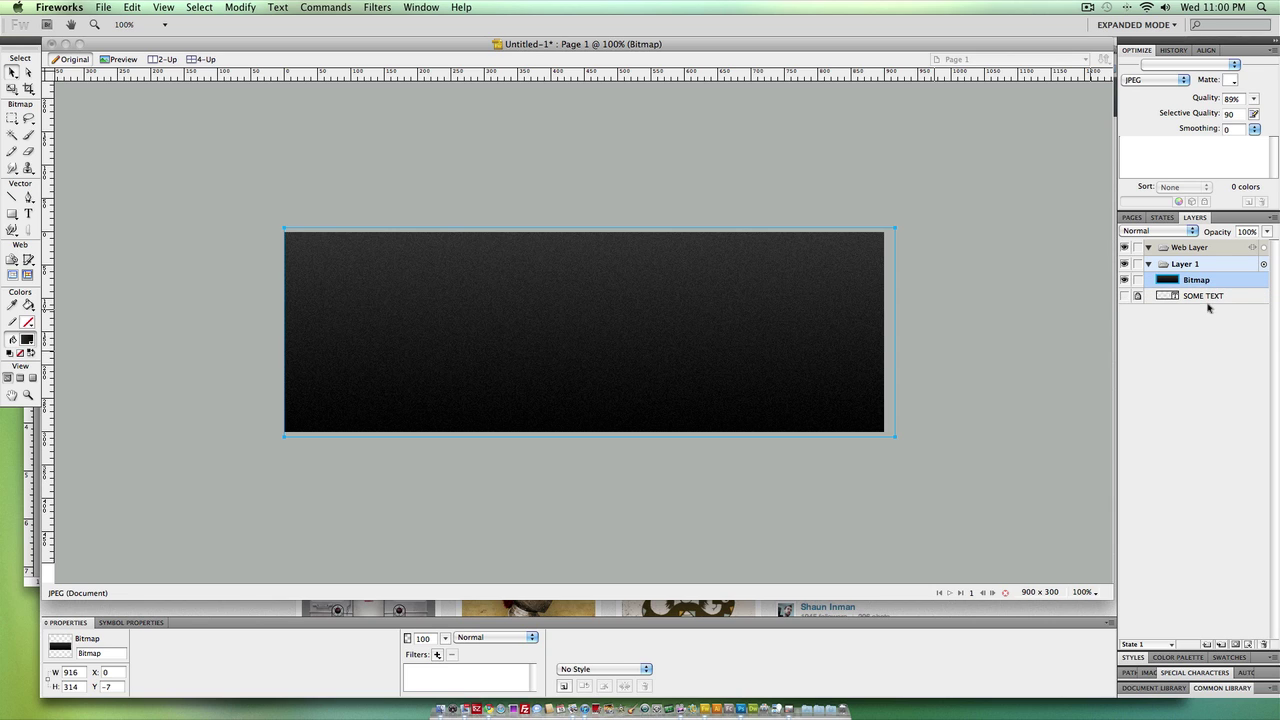
left_click_drag(1189, 285, 1190, 312)
left_click(970, 383)
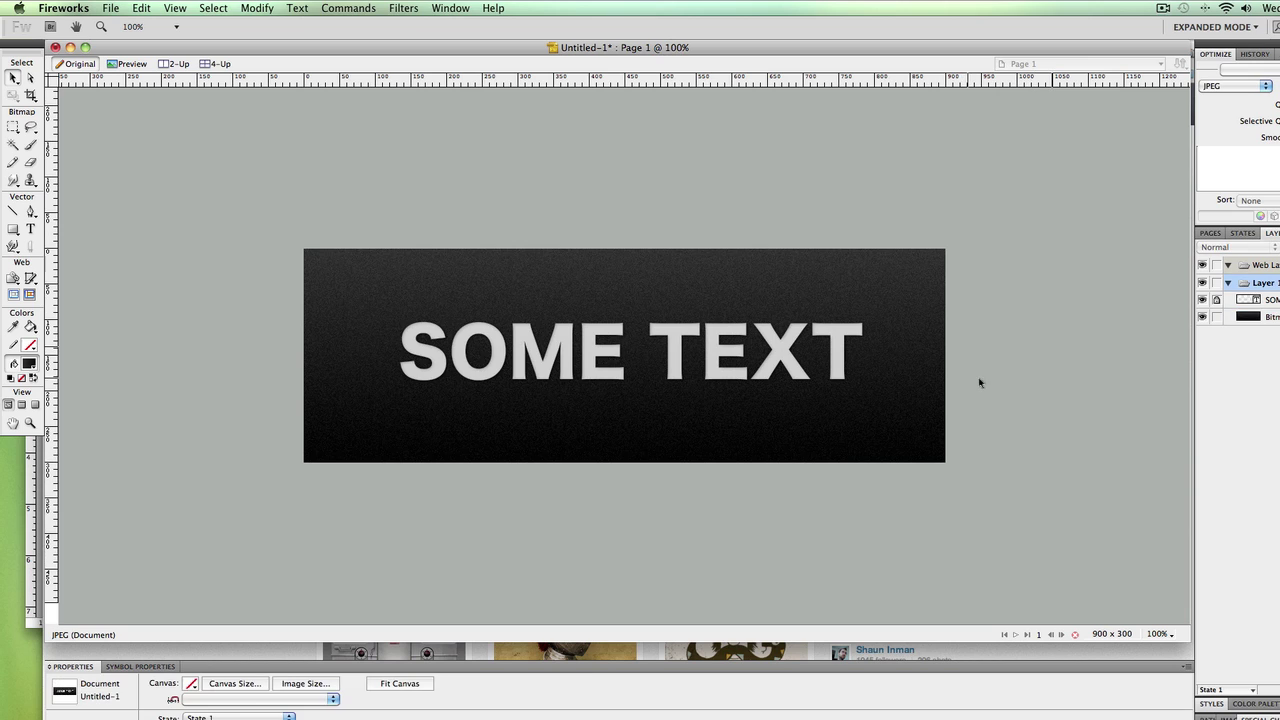